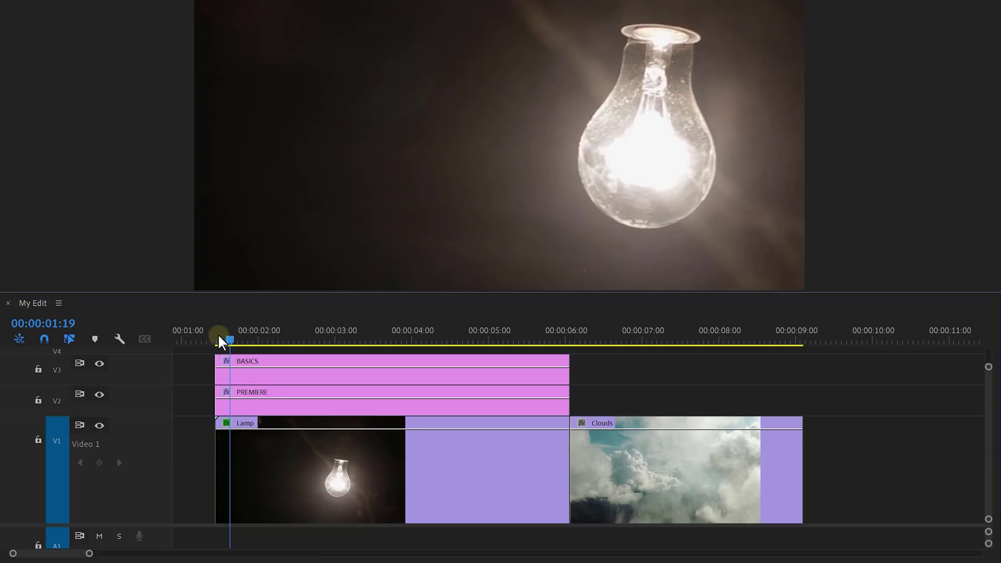
# Scrub the title over the lamp shot, set In at 01:18 and Out at 05:14, and render that range.
pyautogui.moveTo(220, 337)
pyautogui.mouseDown()
pyautogui.moveTo(249, 329)
pyautogui.moveTo(225, 326)
pyautogui.moveTo(526, 315)
pyautogui.mouseUp()
pyautogui.press('i')
pyautogui.press('o')
pyautogui.press('Return')
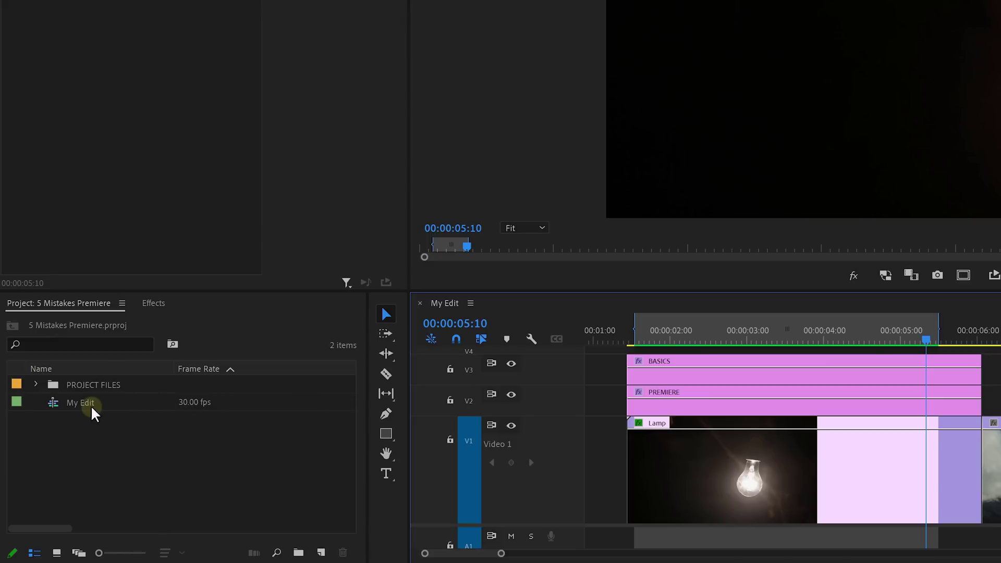
pyautogui.rightClick(92, 409)
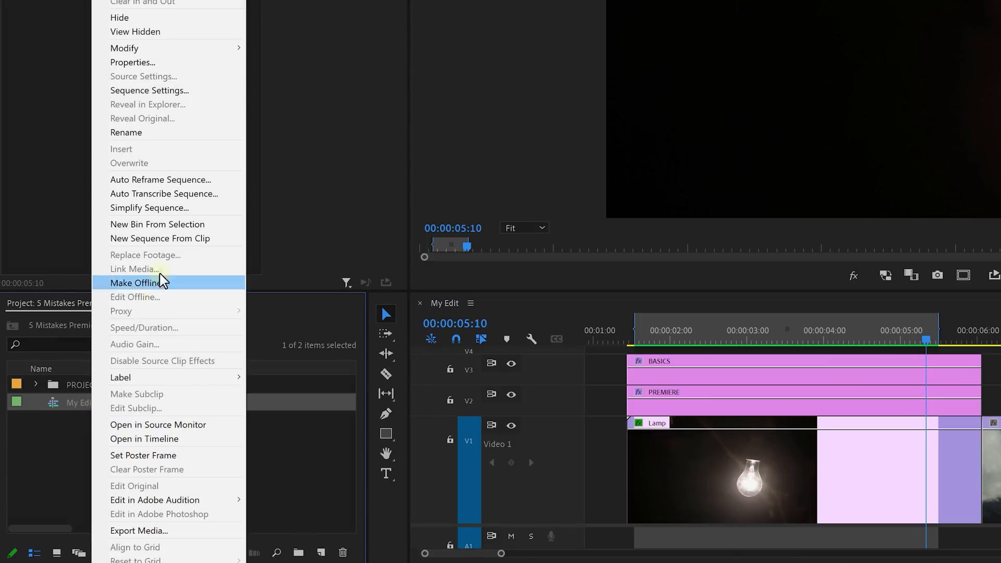
pyautogui.click(189, 92)
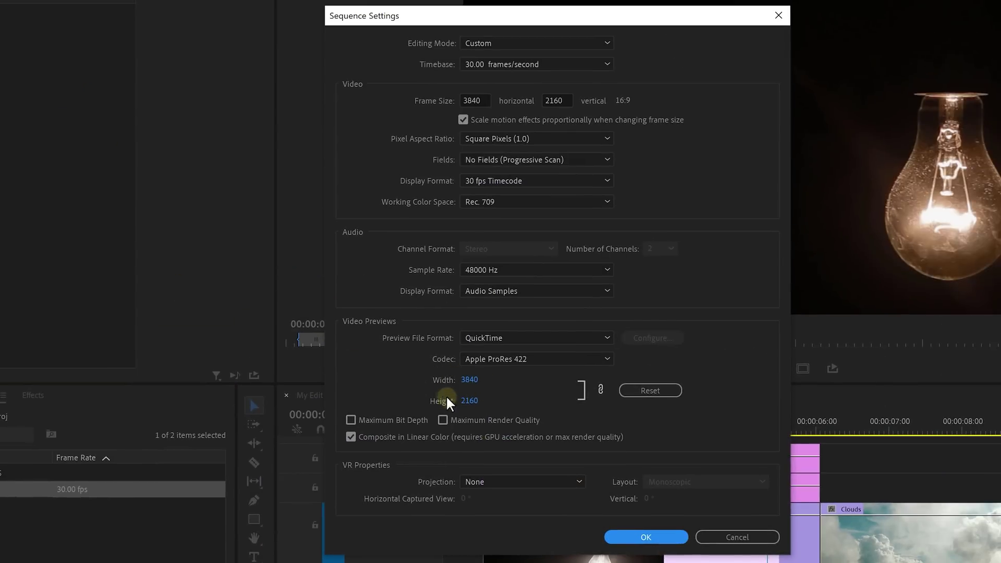
pyautogui.click(551, 358)
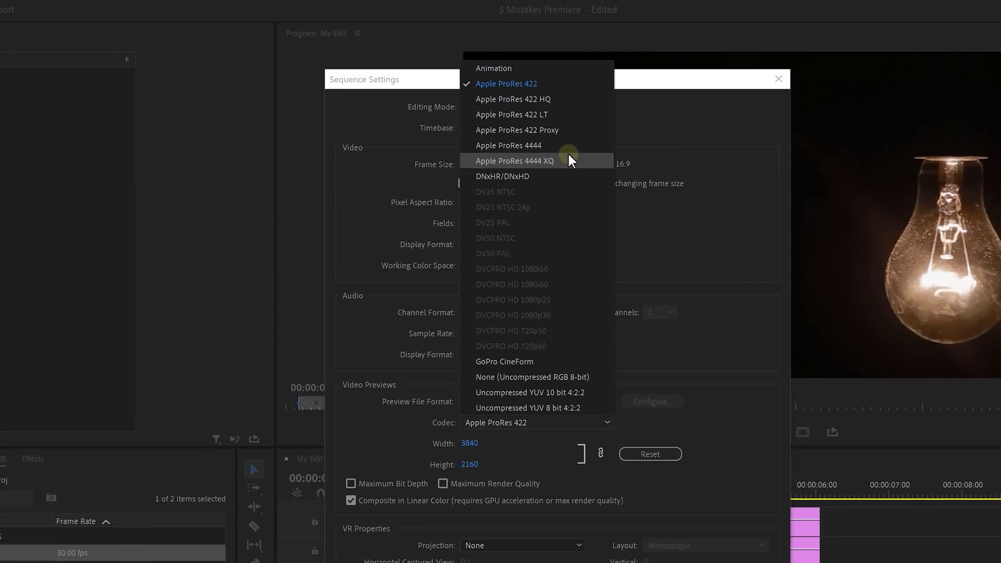
pyautogui.click(566, 84)
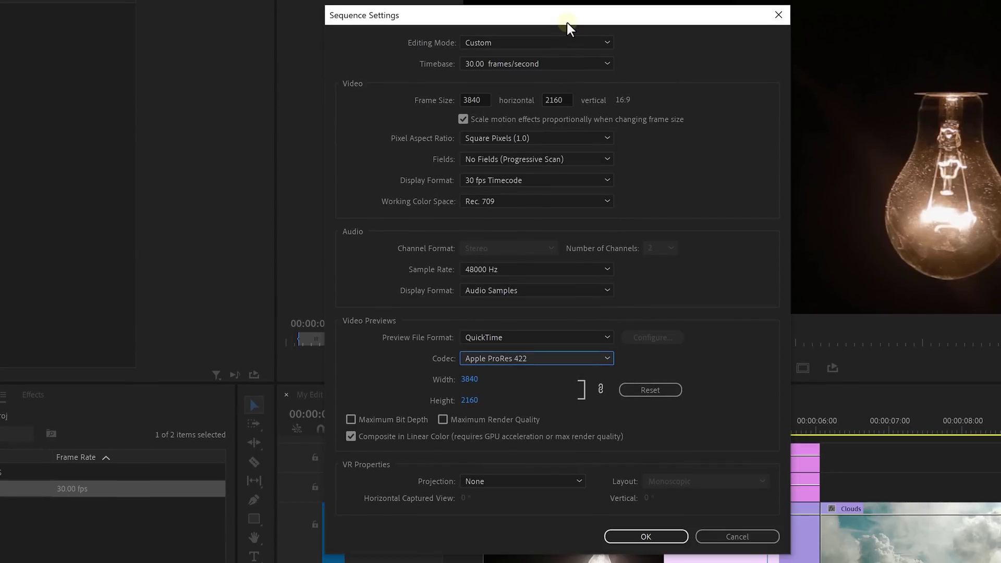
pyautogui.click(629, 531)
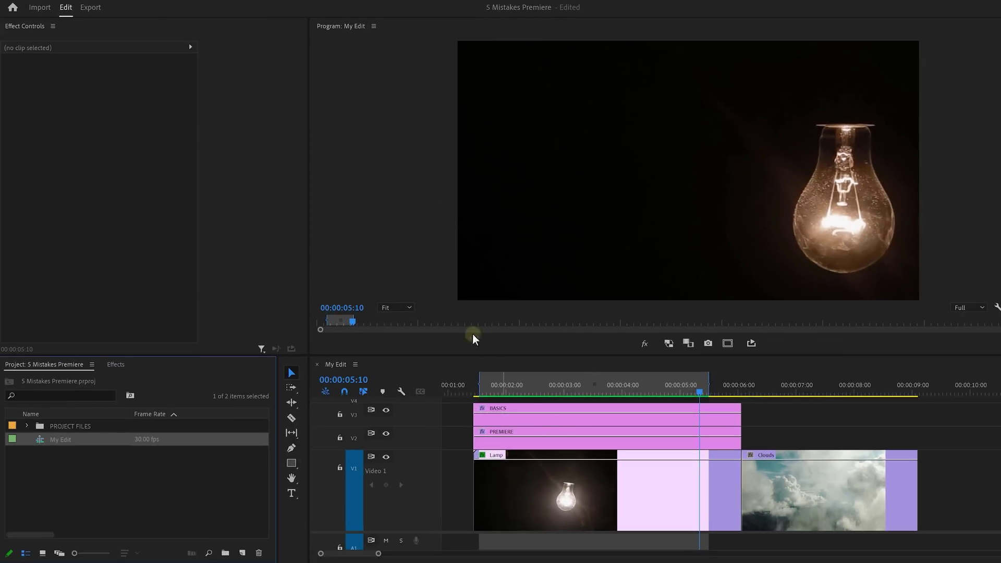
# Tick Use Previews under General in the My Edit.mp4 export settings.
pyautogui.click(98, 14)
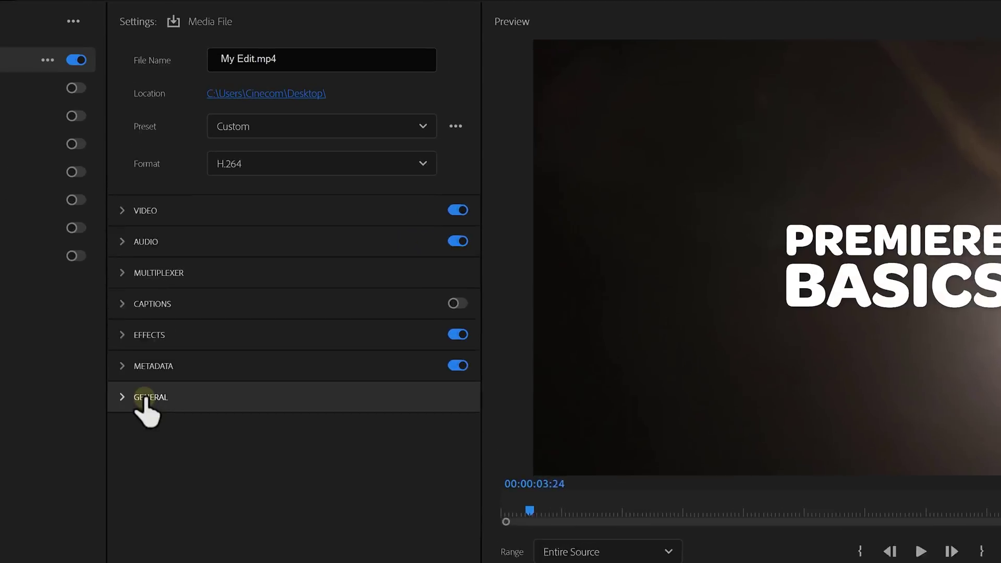
pyautogui.click(198, 303)
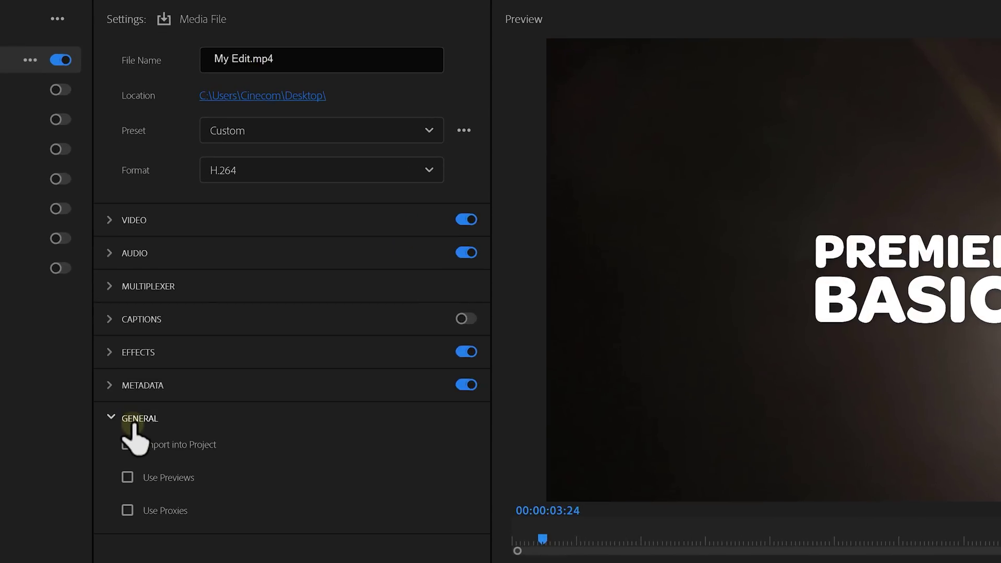
pyautogui.click(126, 478)
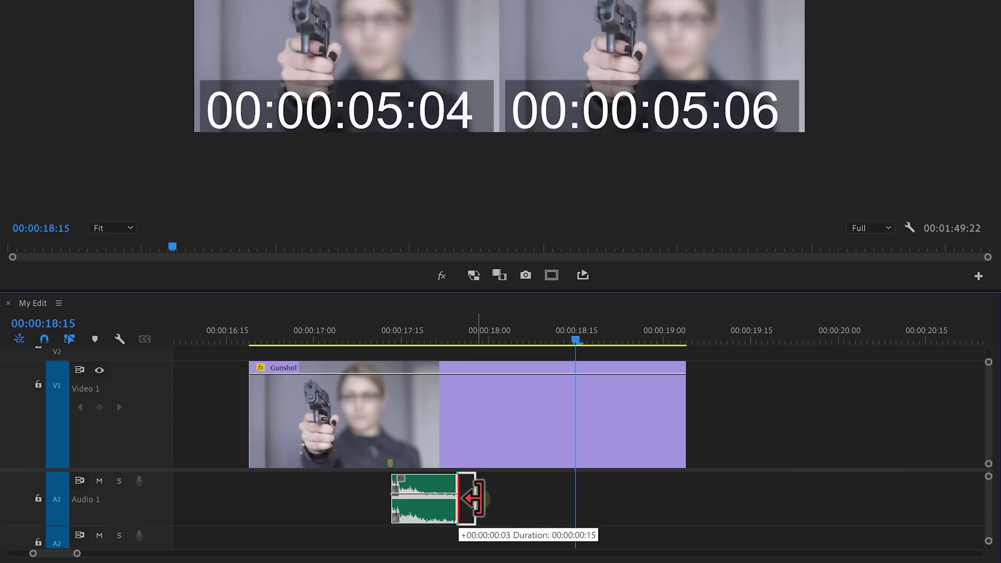
# Extend the gunshot sound to about 19:00, drop its volume to silence at 17:22, and play it back.
pyautogui.moveTo(647, 481); pyautogui.dragTo(648, 481)
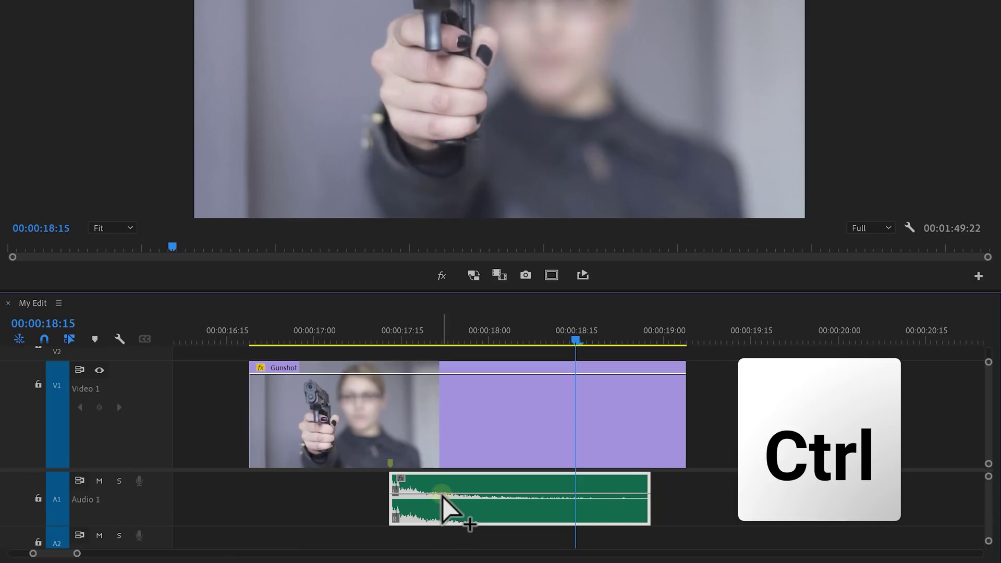
pyautogui.moveTo(458, 495); pyautogui.dragTo(455, 512)
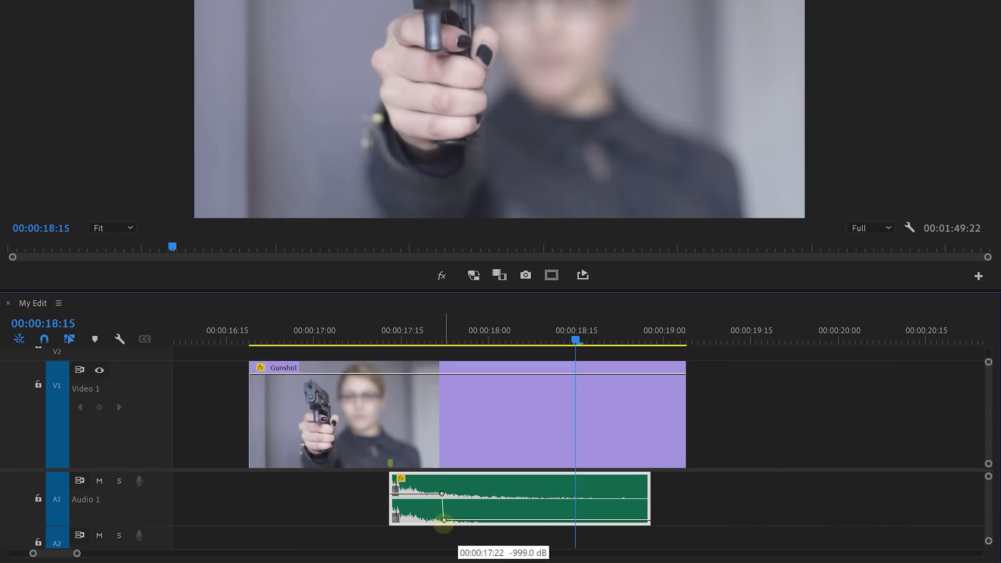
pyautogui.click(342, 344)
pyautogui.press('space')
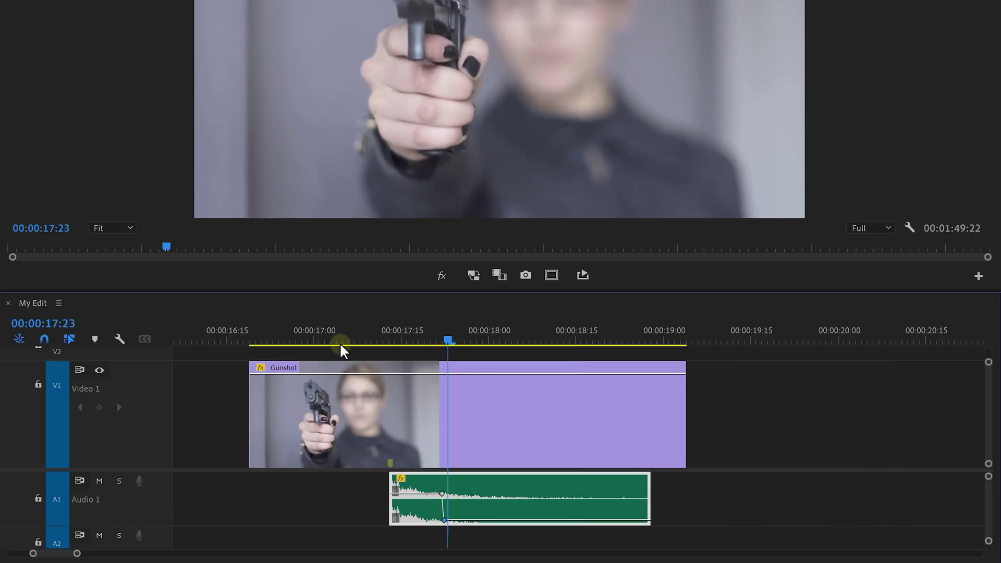
# Stop playback and enable Heavy Reverb at 3.7 on gunshots.wav in the Essential Sound panel.
pyautogui.press('space')
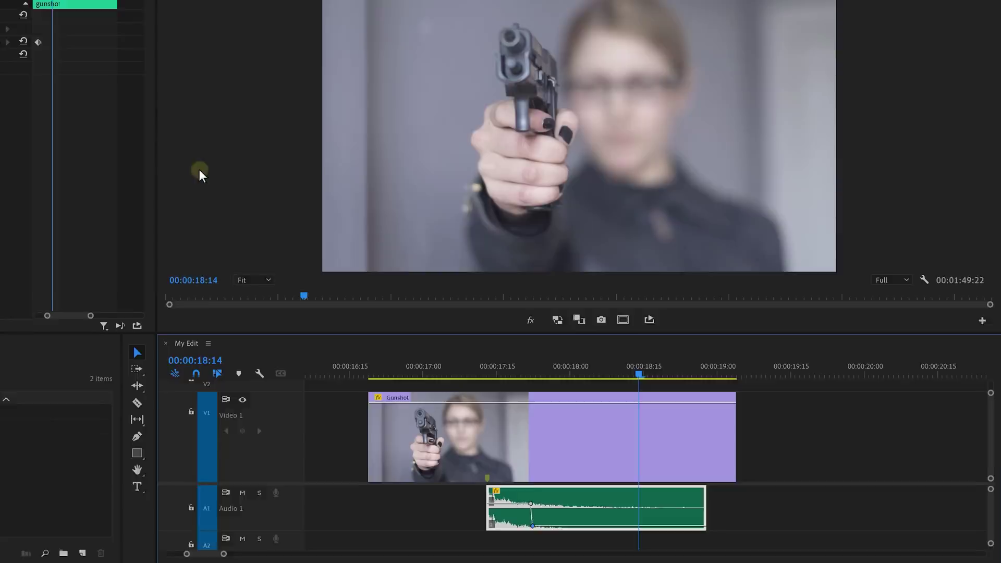
pyautogui.click(148, 5)
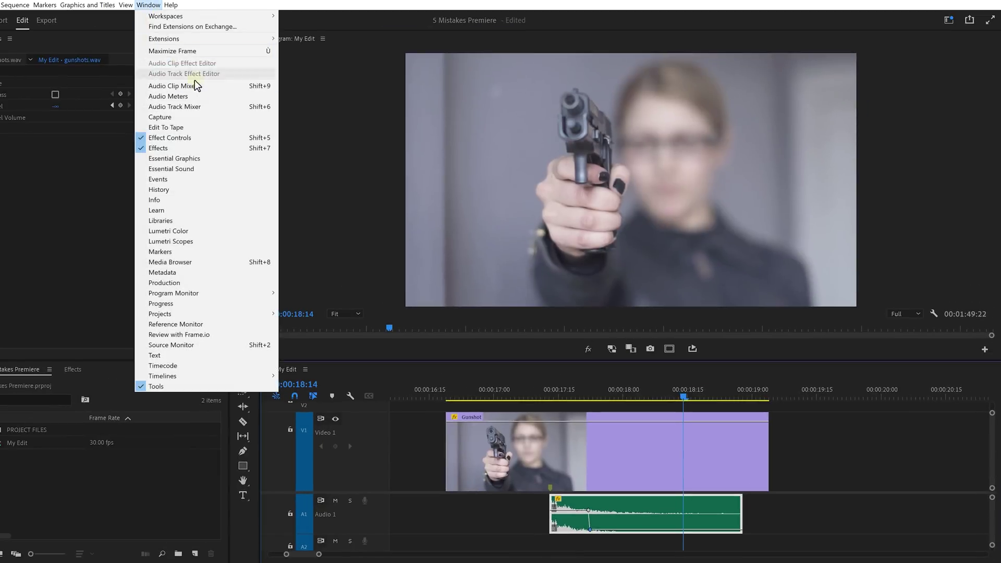
pyautogui.click(177, 169)
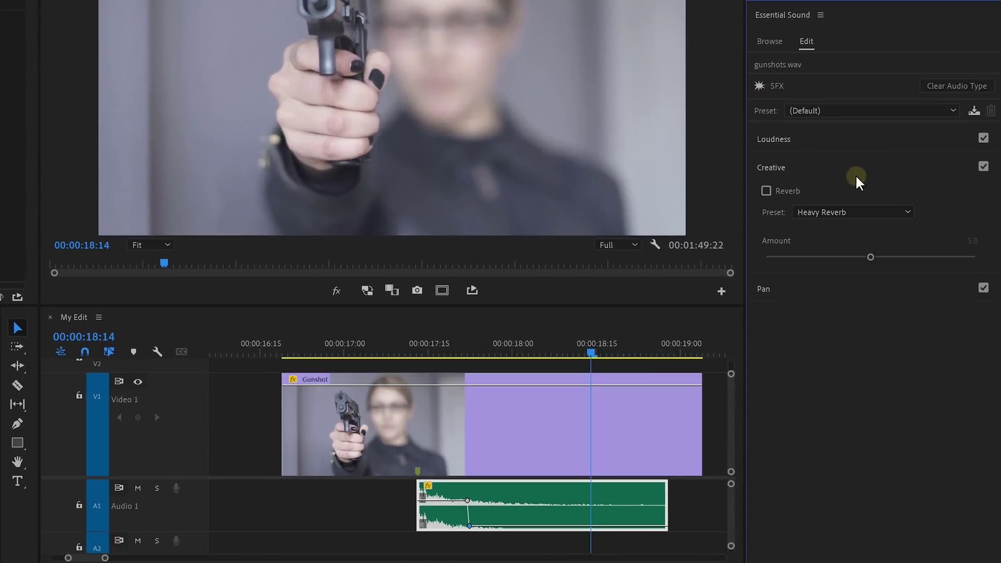
pyautogui.click(766, 190)
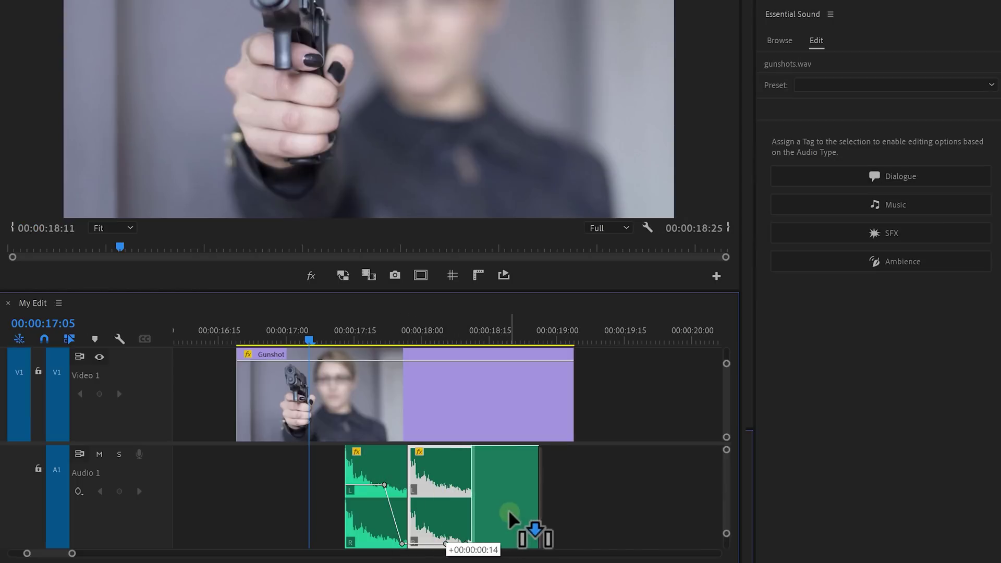
# Line up the four gunshot clips, nest them as Nested Sequence 01, and play the reverberated result.
pyautogui.moveTo(510, 512); pyautogui.dragTo(454, 531)
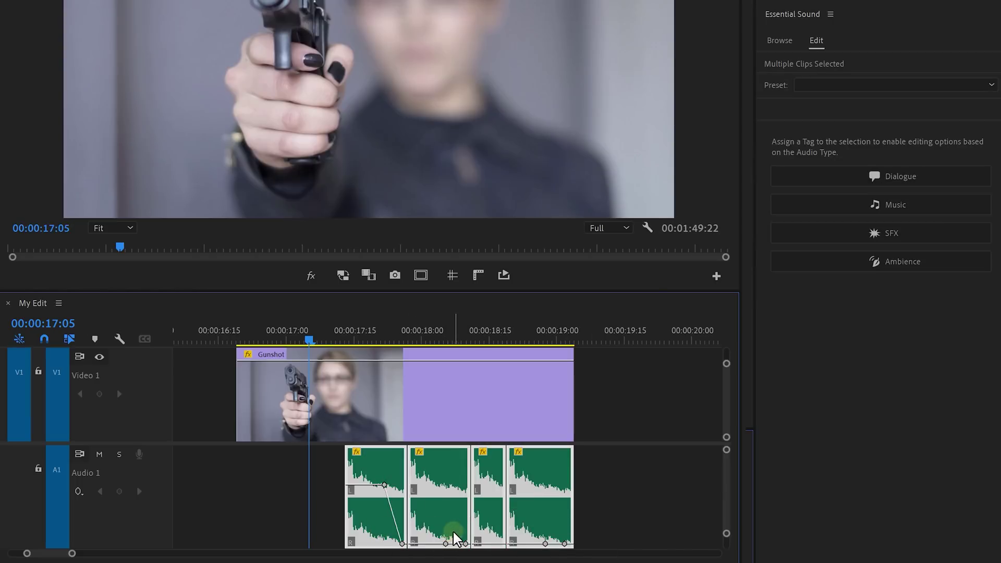
pyautogui.rightClick(453, 531)
pyautogui.click(495, 436)
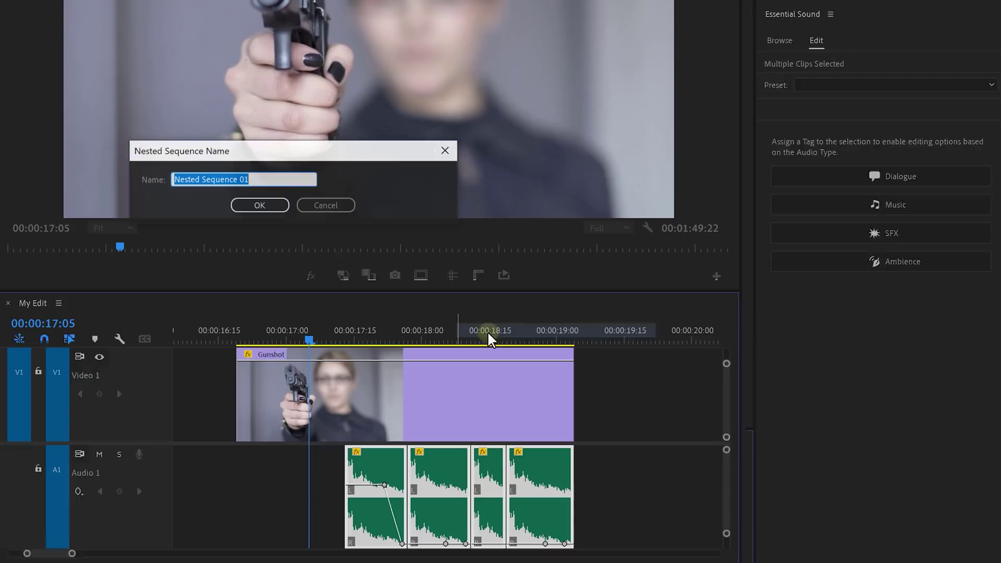
pyautogui.click(266, 208)
pyautogui.click(406, 463)
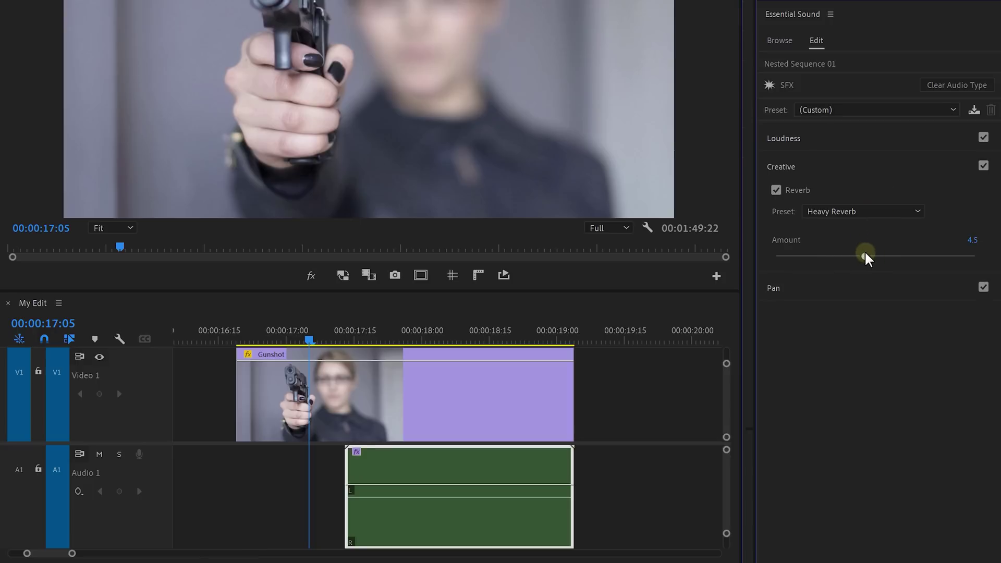
pyautogui.press('space')
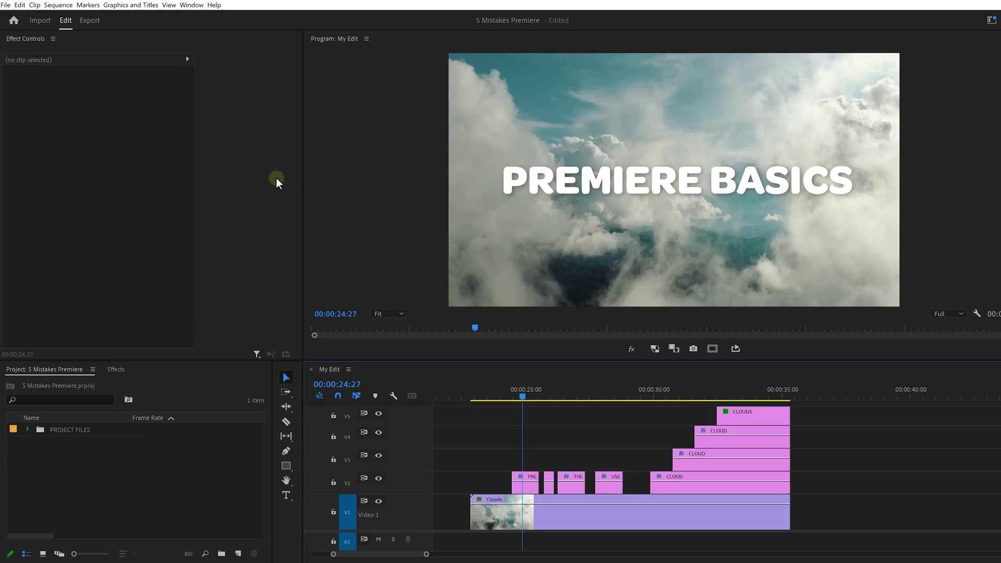
# Open the Text panel's Graphics list and search the titles for 'CLOUD'.
pyautogui.click(192, 5)
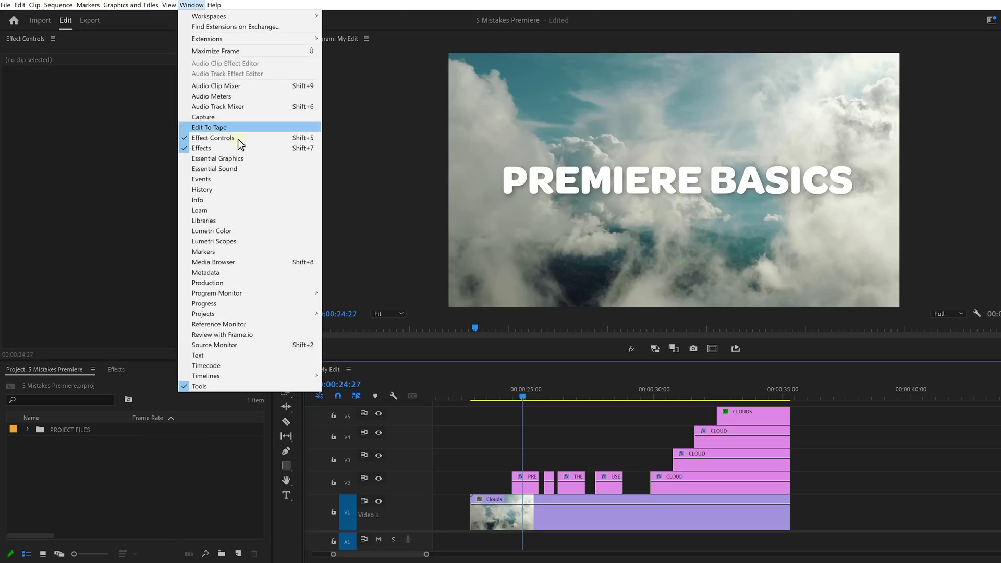
pyautogui.click(222, 354)
pyautogui.click(103, 54)
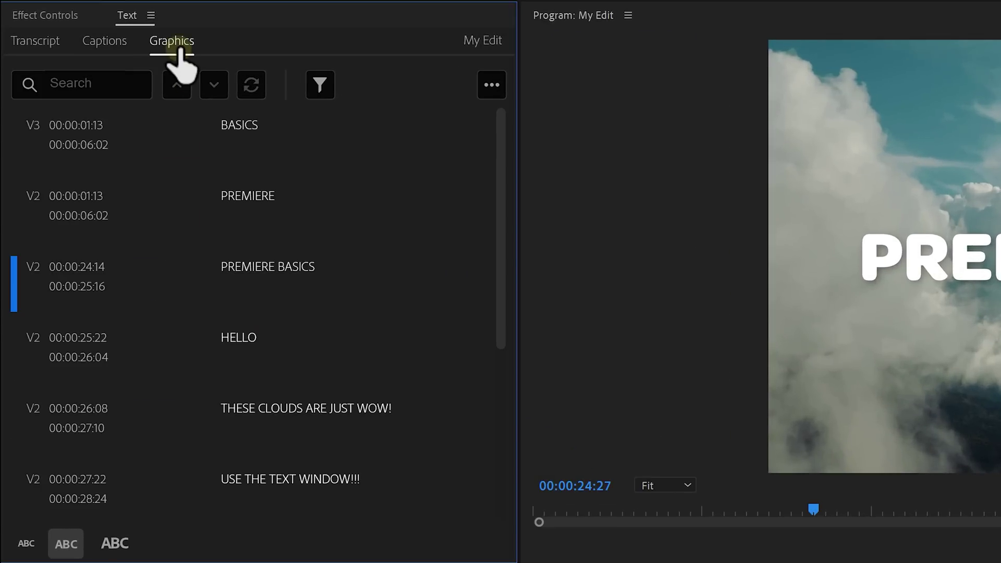
pyautogui.moveTo(494, 152)
pyautogui.mouseDown()
pyautogui.moveTo(488, 313)
pyautogui.moveTo(512, 149)
pyautogui.mouseUp()
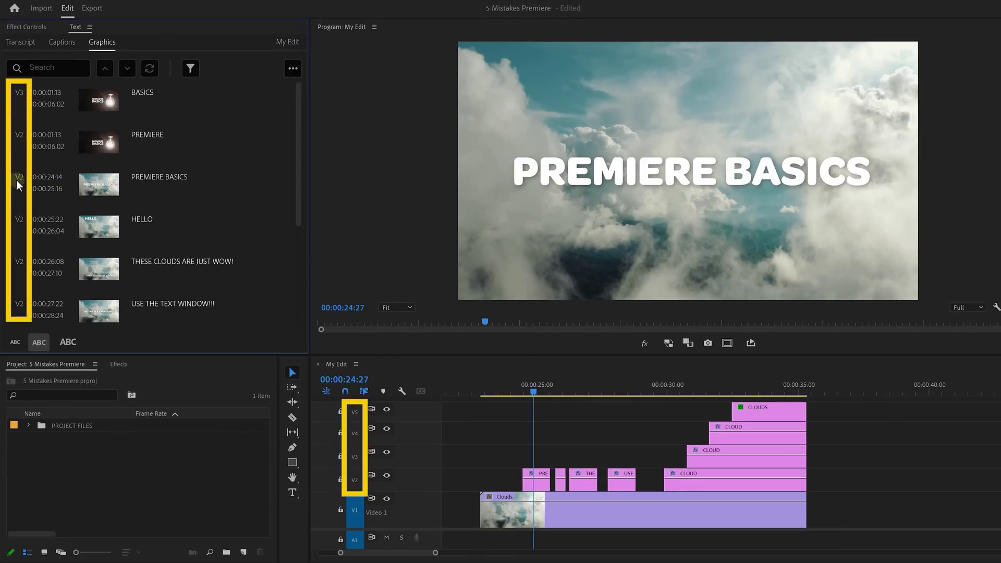
pyautogui.click(47, 68)
pyautogui.write('CLOUD')
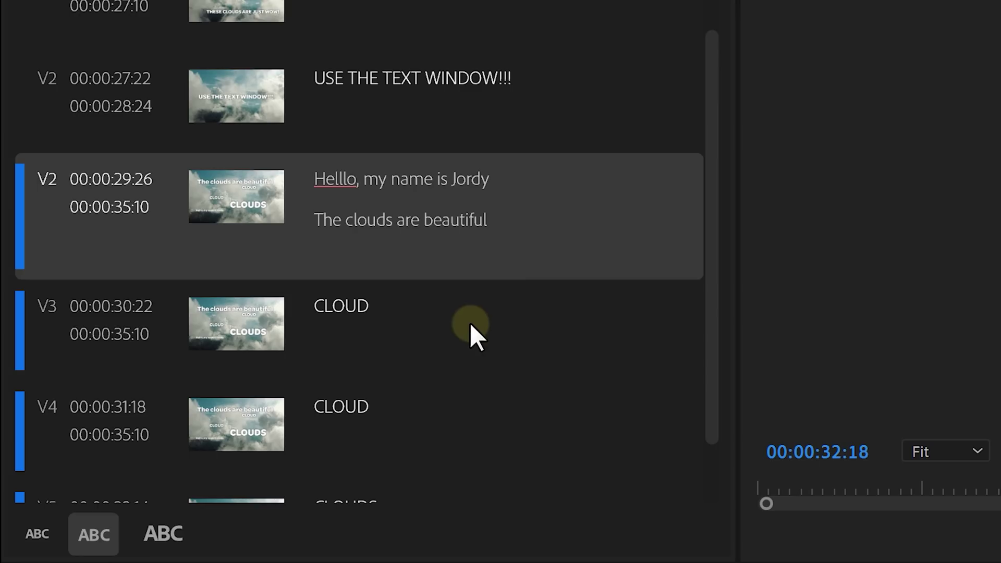
# Correct 'Helllo' to 'Hello' and filter the Graphics list to track V2.
pyautogui.rightClick(337, 183)
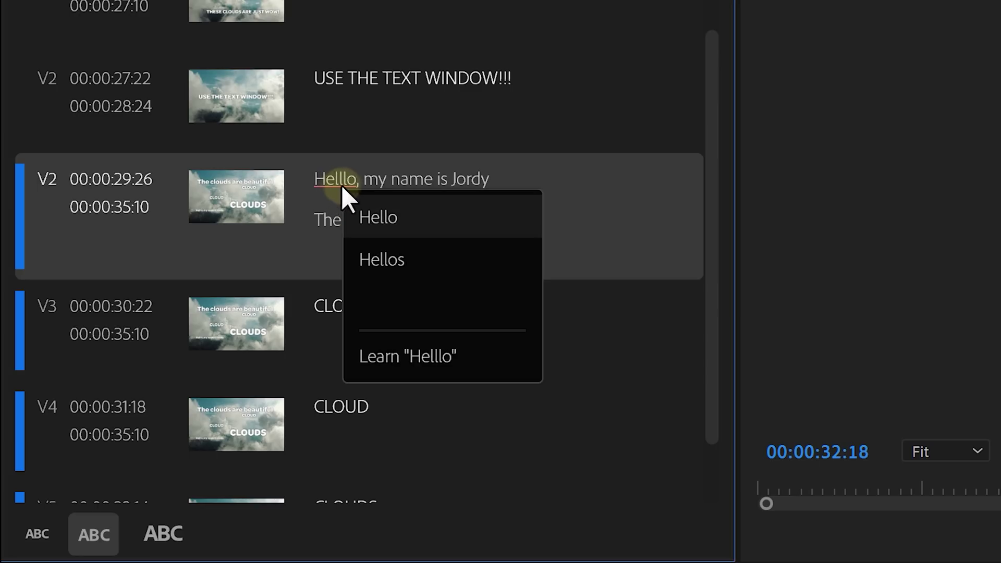
pyautogui.click(376, 217)
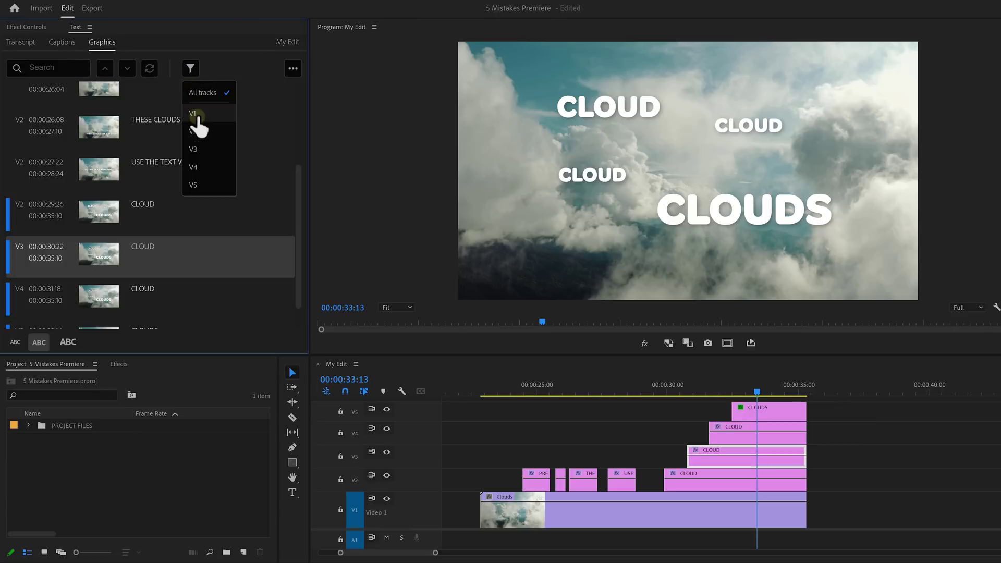
pyautogui.click(197, 130)
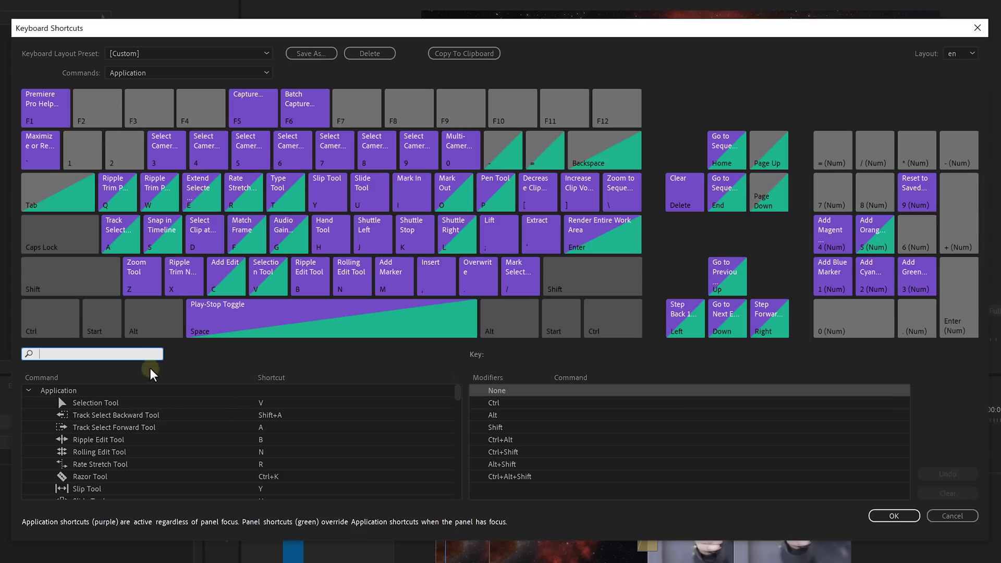
pyautogui.write('Marker')
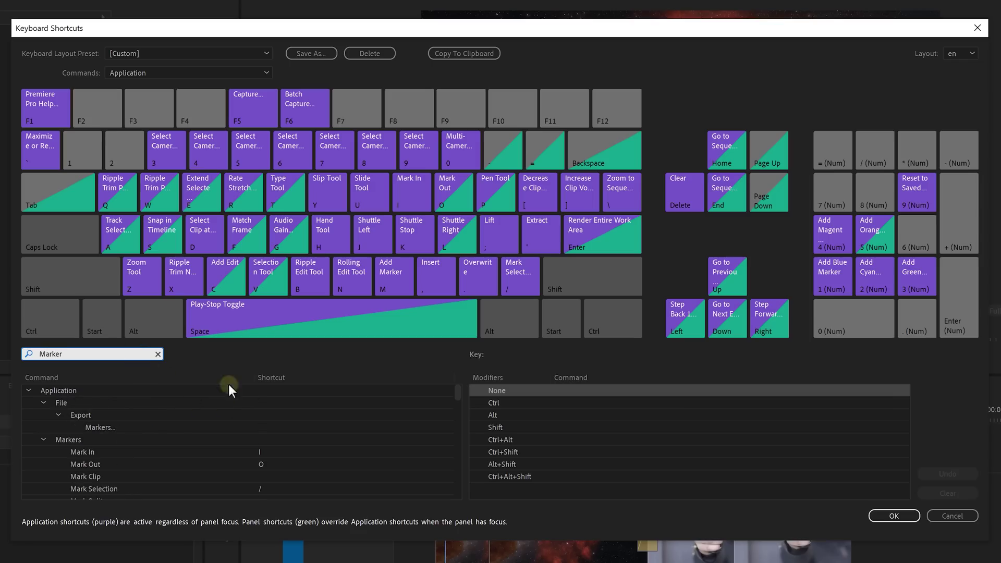
pyautogui.scroll(-5, 229, 391)
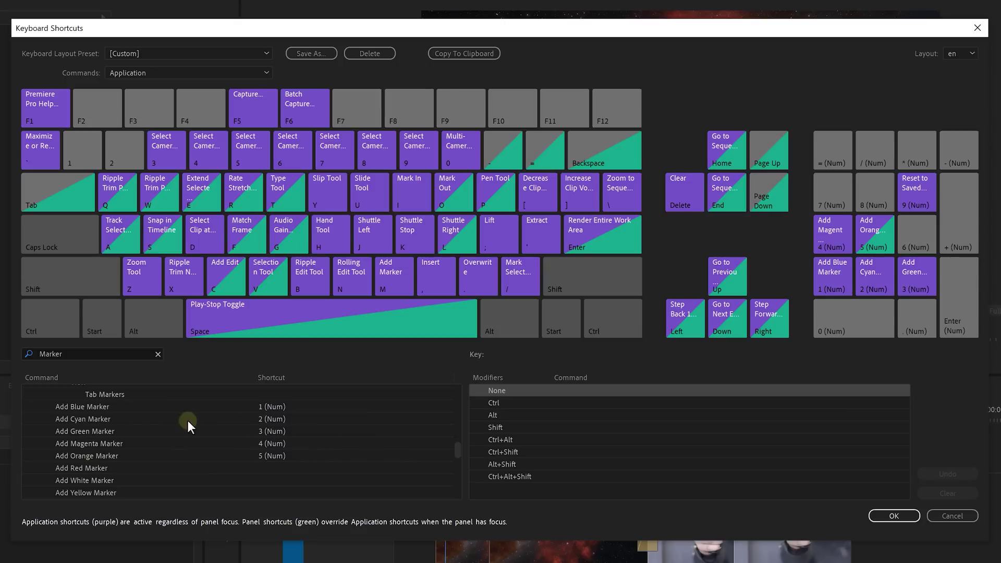
pyautogui.click(141, 408)
pyautogui.click(93, 420)
pyautogui.click(88, 432)
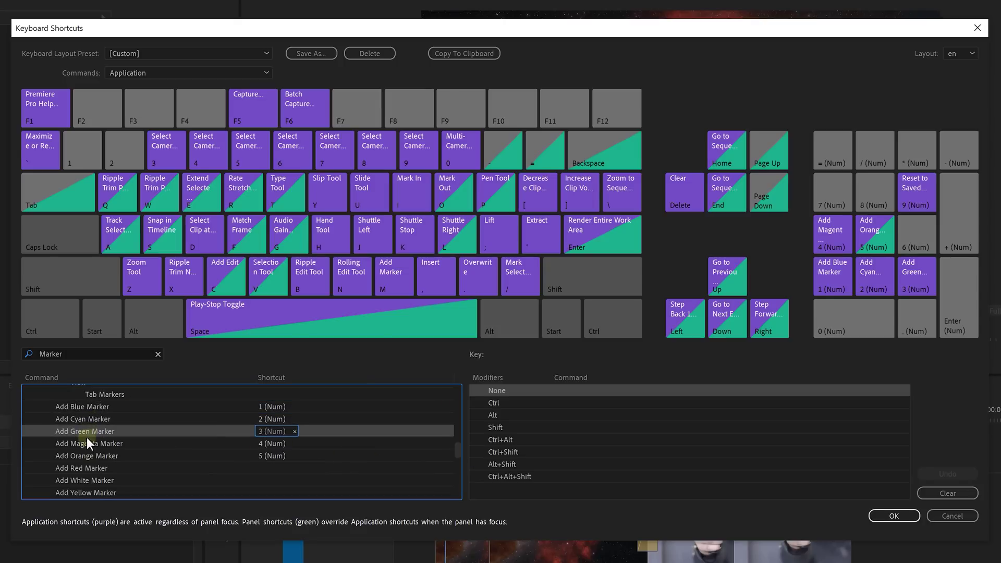
pyautogui.click(85, 443)
pyautogui.click(86, 456)
pyautogui.click(87, 468)
pyautogui.click(89, 480)
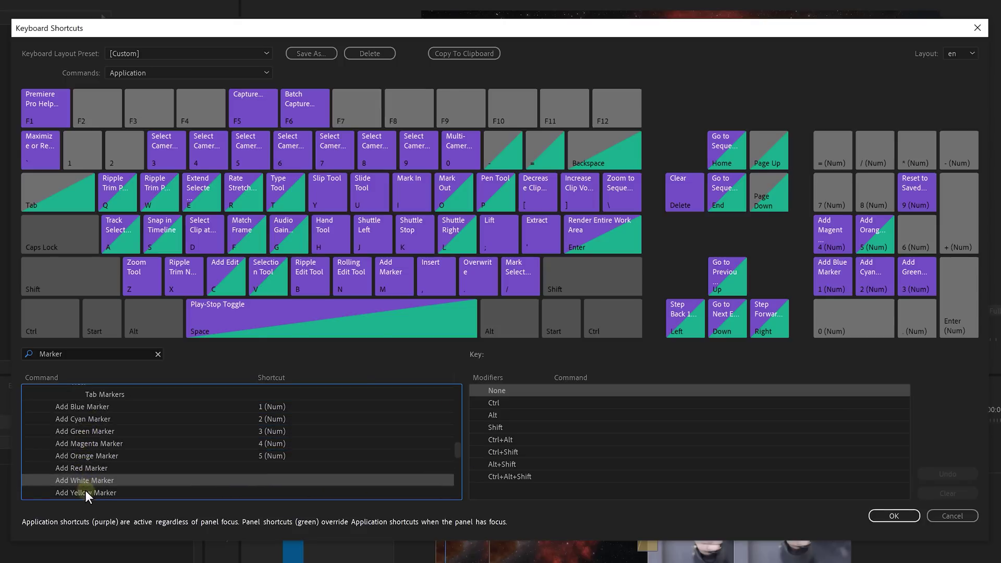
pyautogui.click(85, 492)
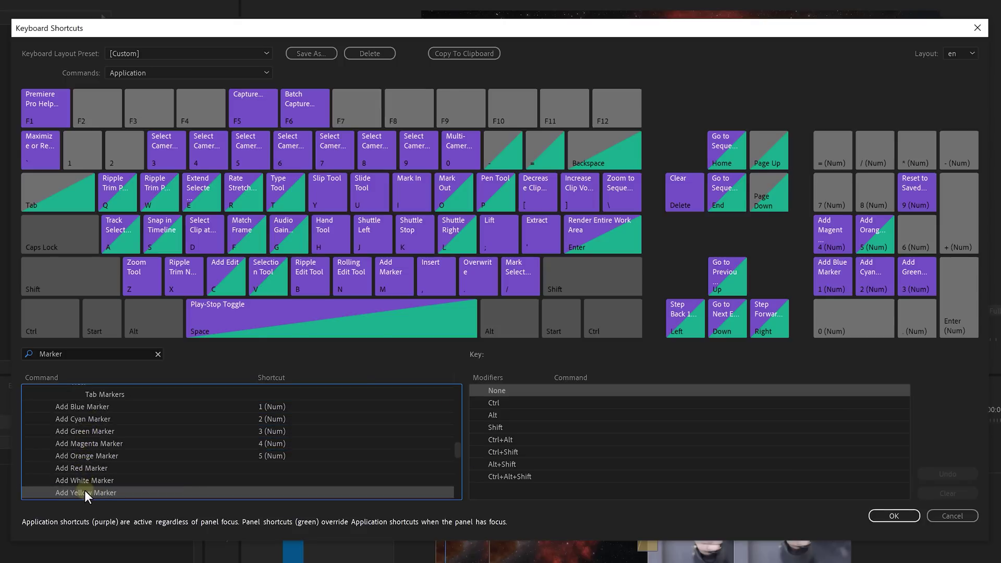
pyautogui.click(875, 516)
# Slide the Audio 1 sound clip right so its peak meets the Push transition, then play it back.
pyautogui.click(461, 316)
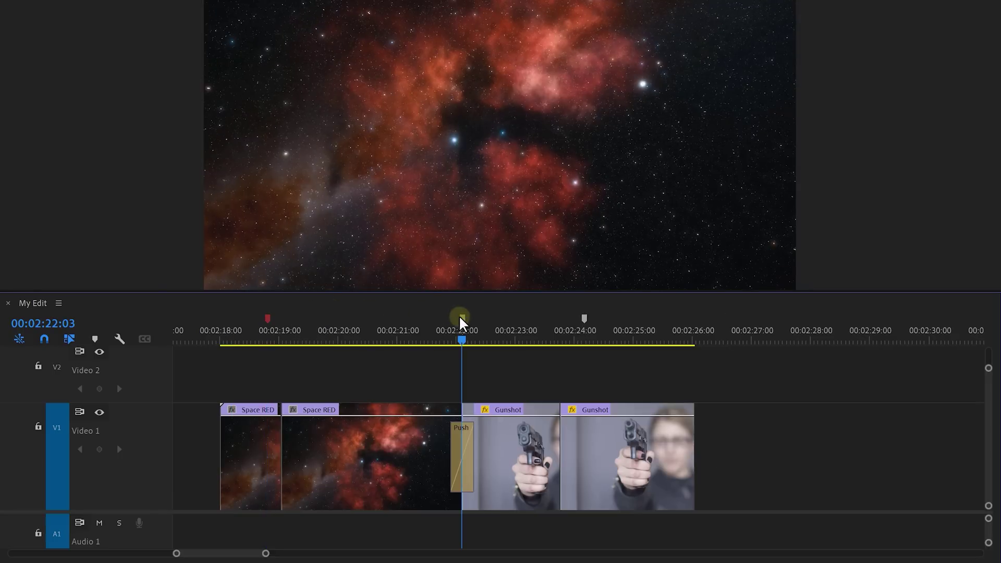
pyautogui.click(566, 313)
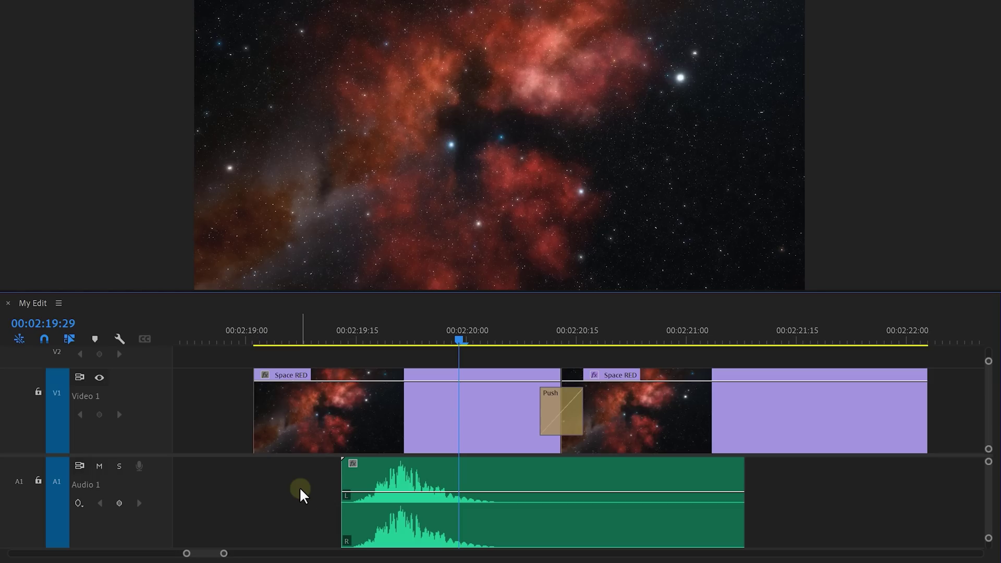
pyautogui.click(391, 476)
pyautogui.moveTo(458, 342); pyautogui.dragTo(399, 346)
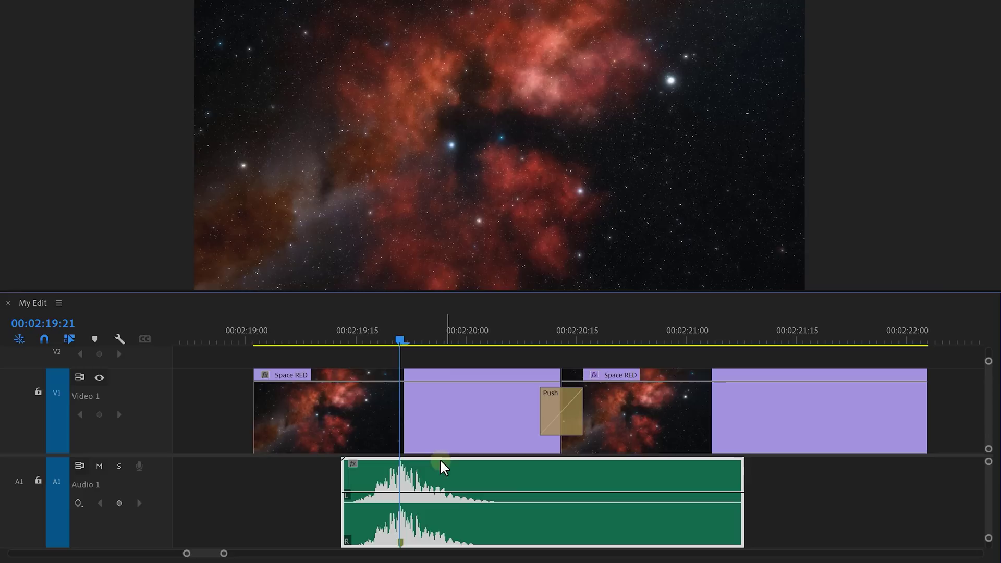
pyautogui.moveTo(440, 467); pyautogui.dragTo(599, 472)
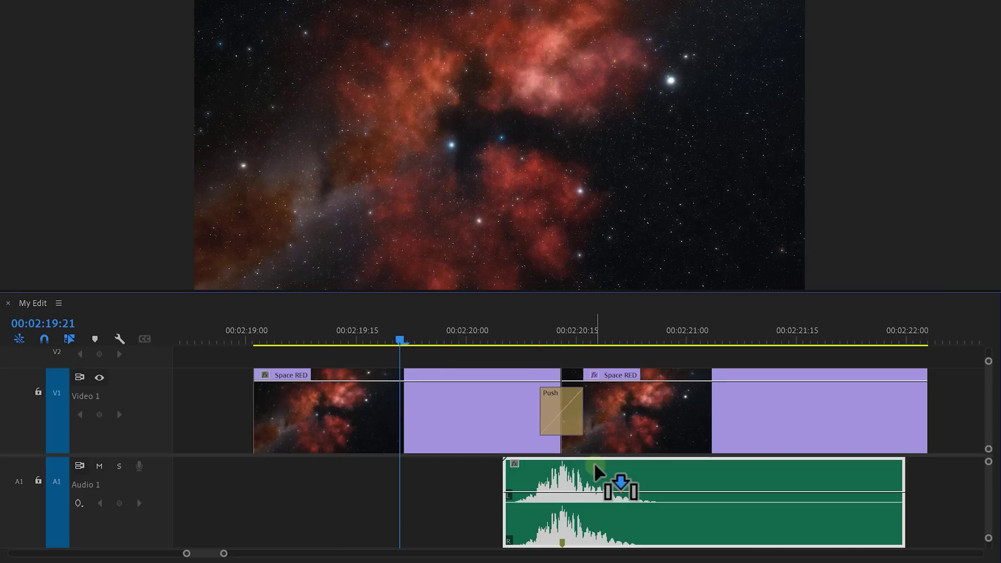
pyautogui.press('space')
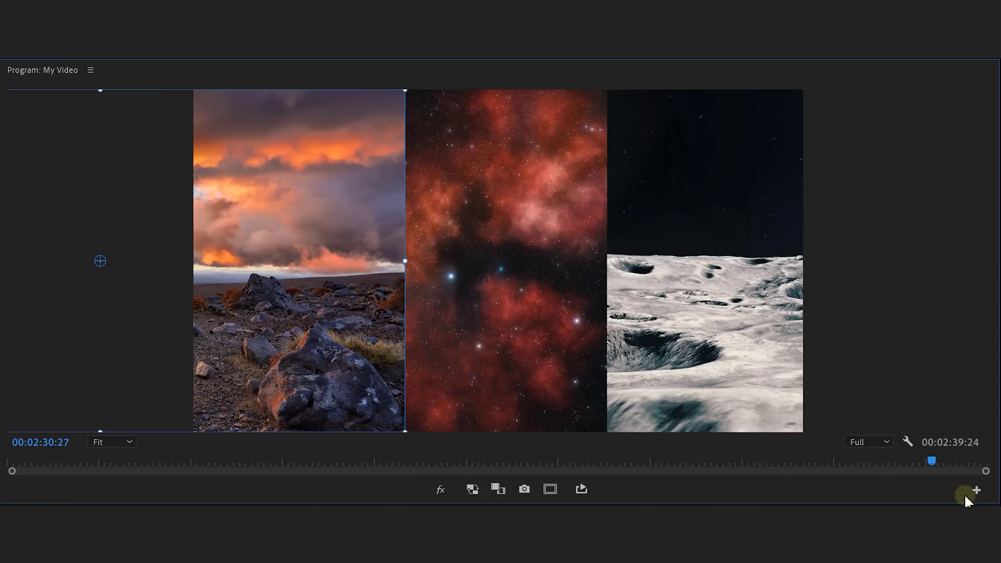
# Add Safe Margins and Show Rulers buttons to the Program Monitor and turn rulers on.
pyautogui.click(975, 493)
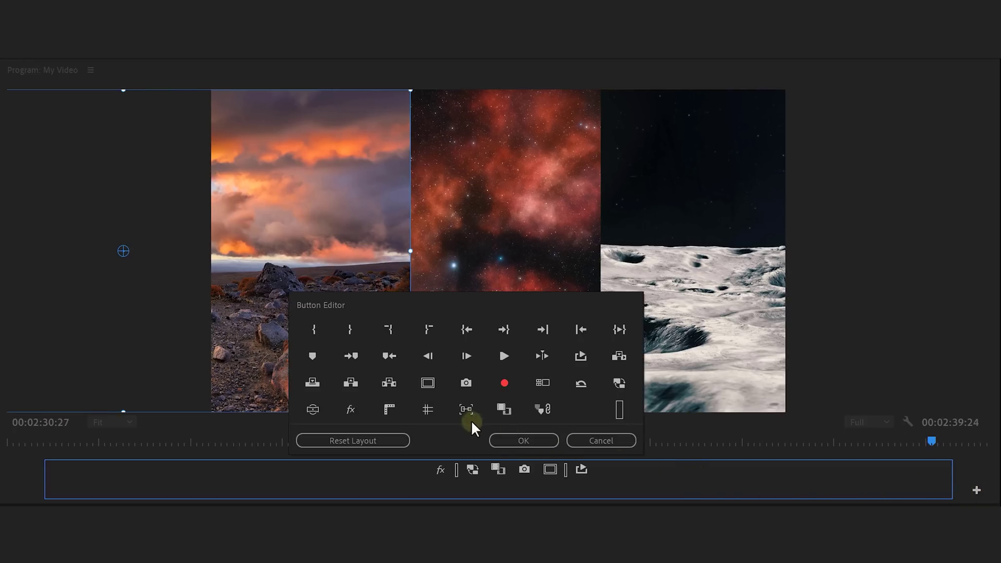
pyautogui.moveTo(436, 409); pyautogui.dragTo(389, 469)
pyautogui.click(542, 441)
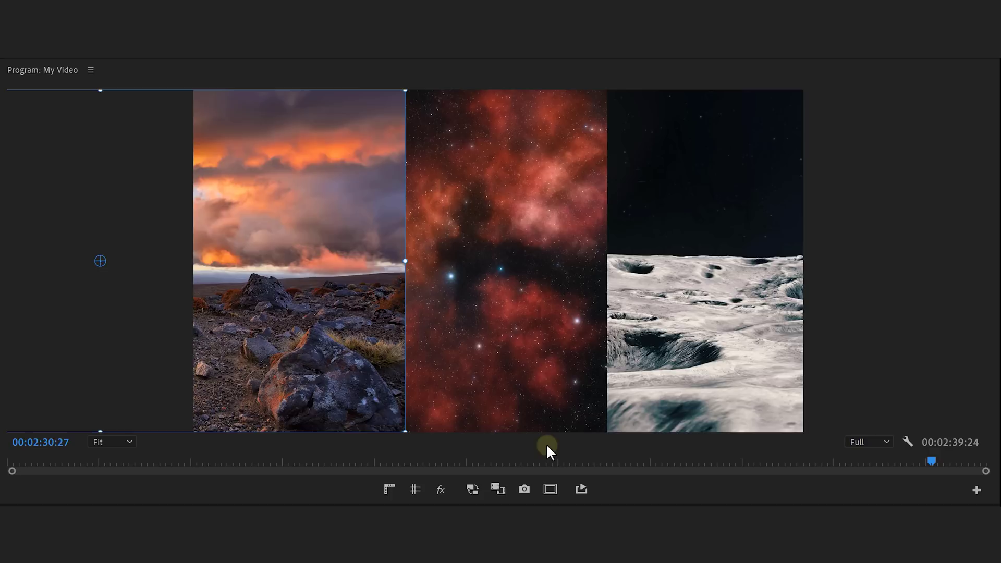
pyautogui.click(387, 489)
# Drag out a test vertical and horizontal guide over the frame, then remove them.
pyautogui.moveTo(8, 276); pyautogui.dragTo(418, 264)
pyautogui.moveTo(524, 89); pyautogui.dragTo(485, 91)
pyautogui.moveTo(418, 125); pyautogui.dragTo(8, 157)
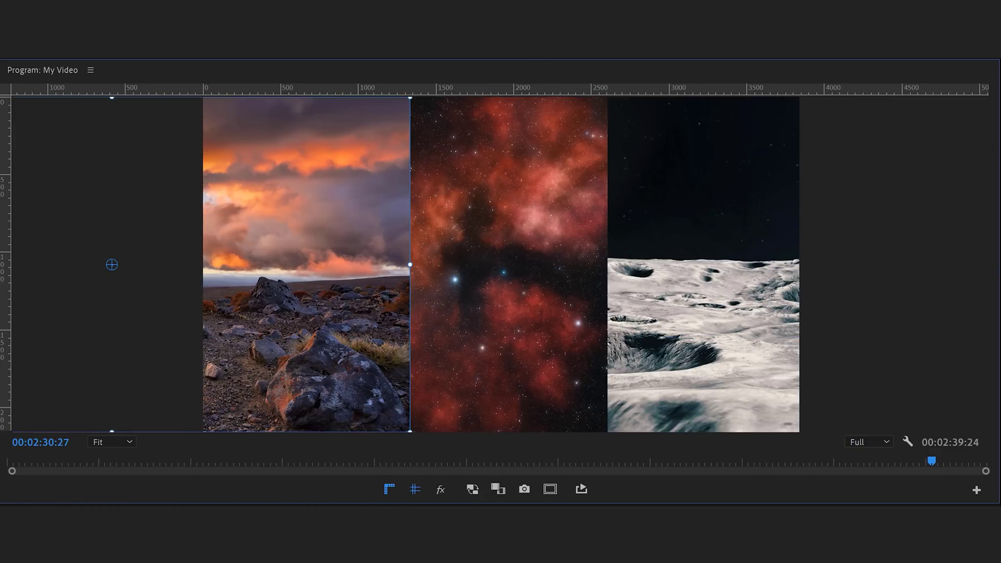
# Add two vertical guides through the ruler's Add Guide option and enable Snap in Program Monitor.
pyautogui.rightClick(9, 185)
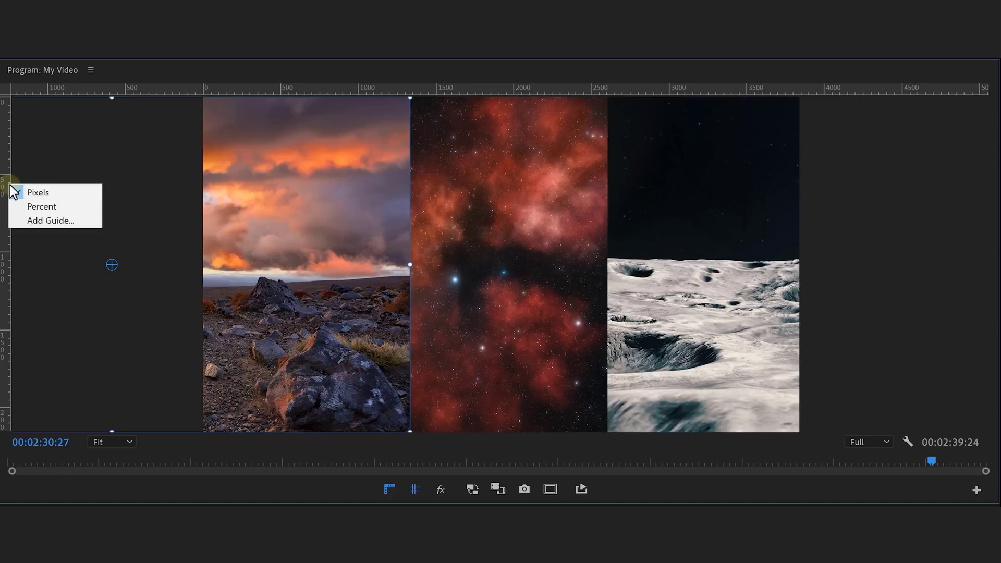
pyautogui.click(42, 222)
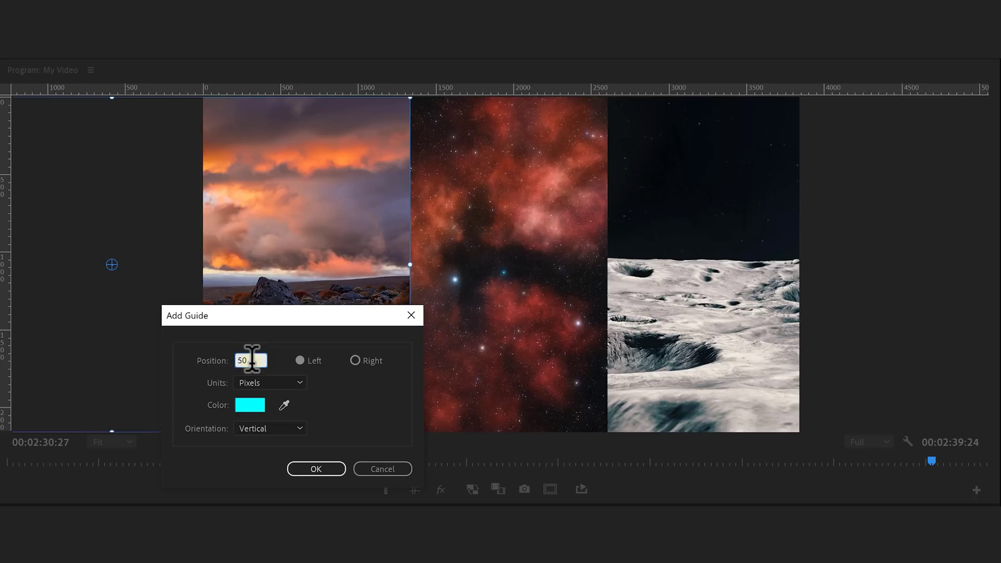
pyautogui.press('Return')
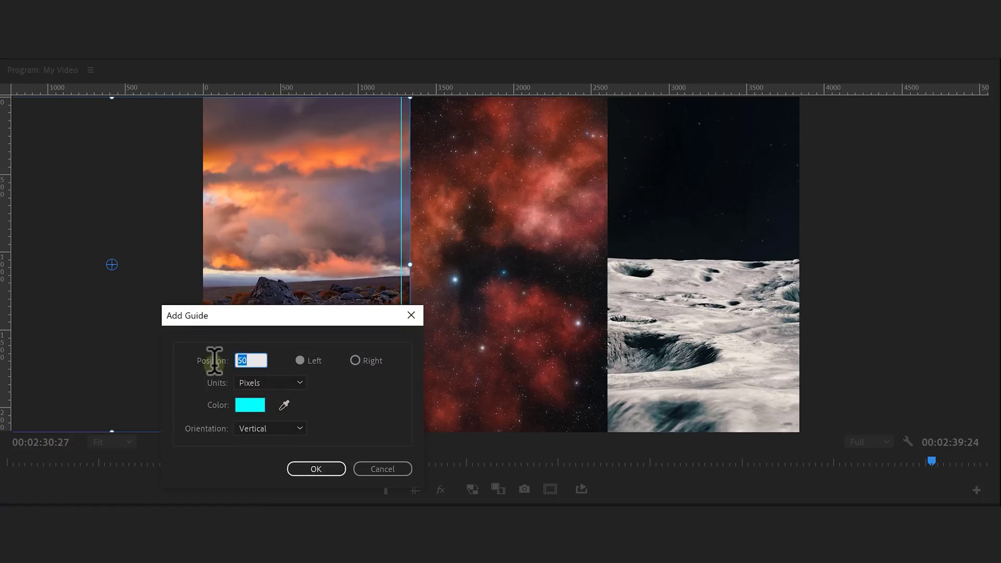
pyautogui.press('Return')
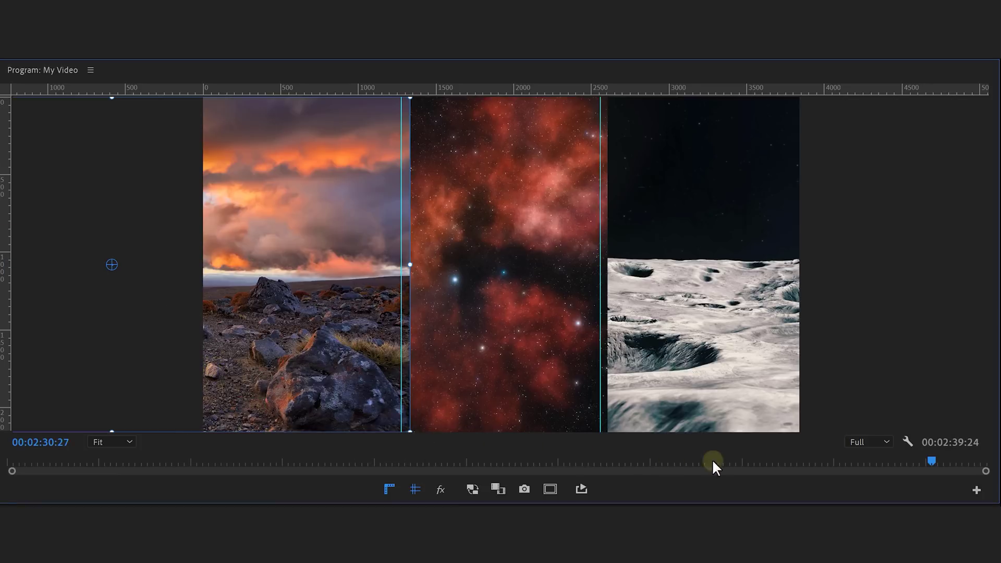
pyautogui.click(907, 442)
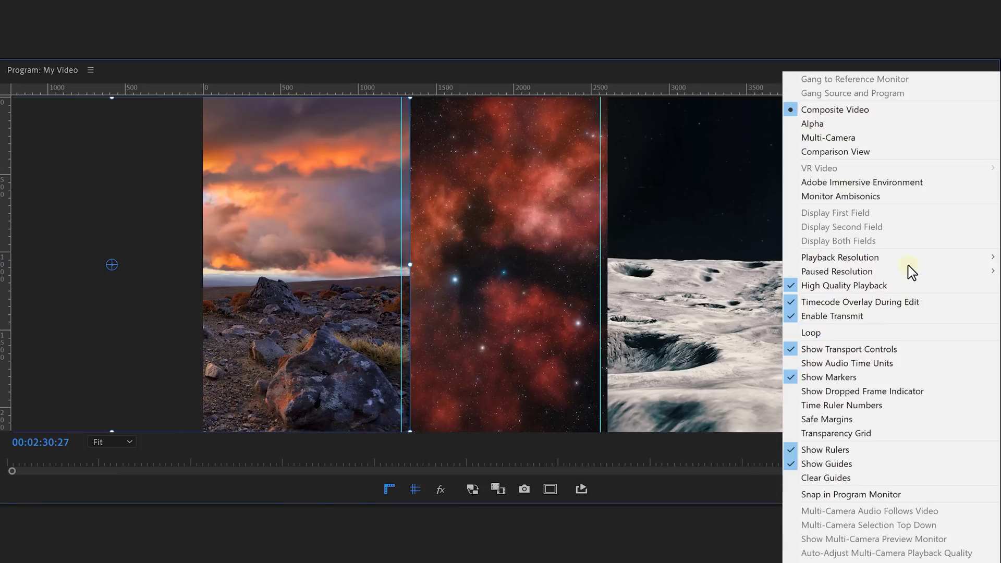
pyautogui.click(860, 494)
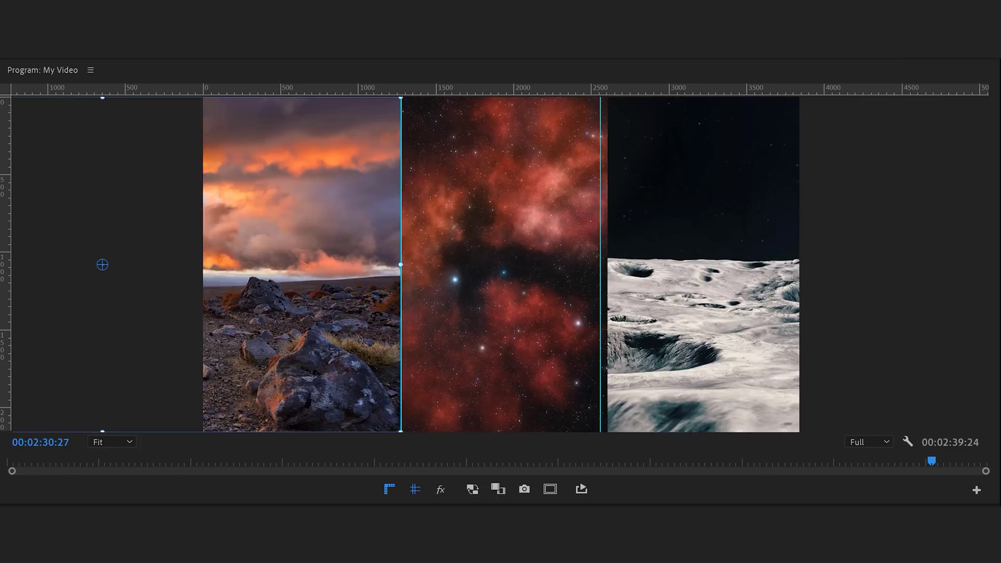